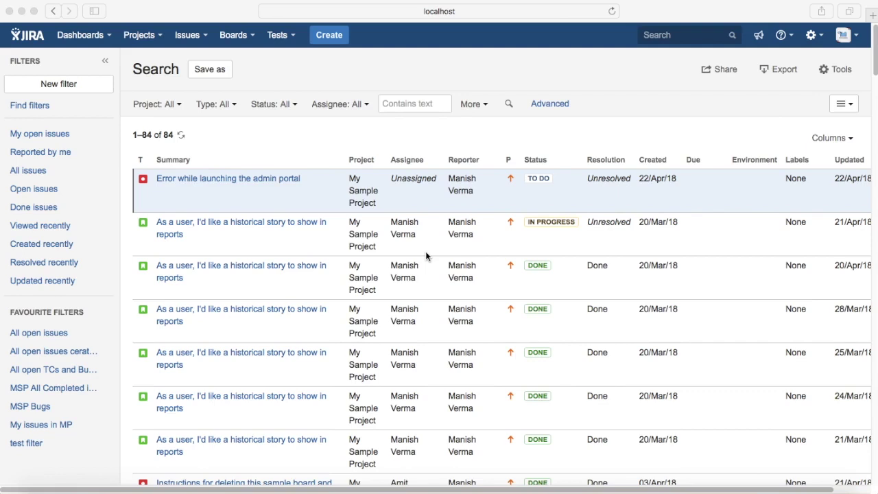
# Switch to advanced search and find issues at least two days overdue with the query due <= -2d.
pyautogui.click(561, 108)
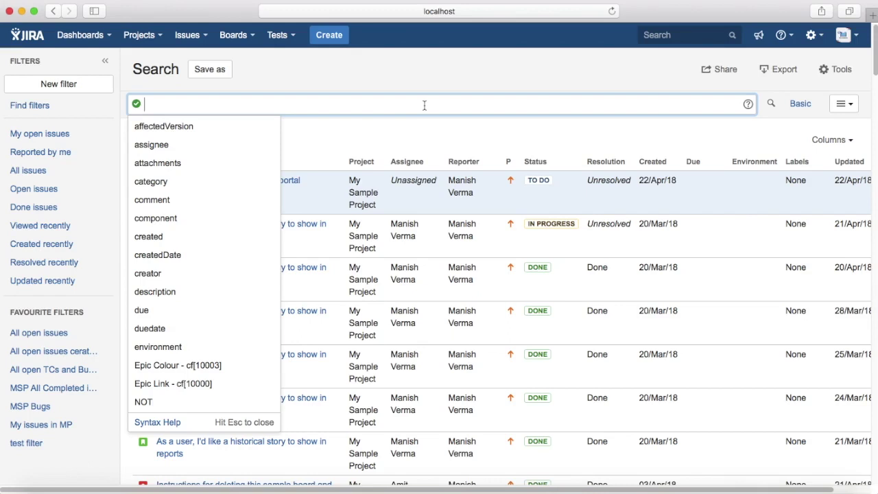
pyautogui.write('due')
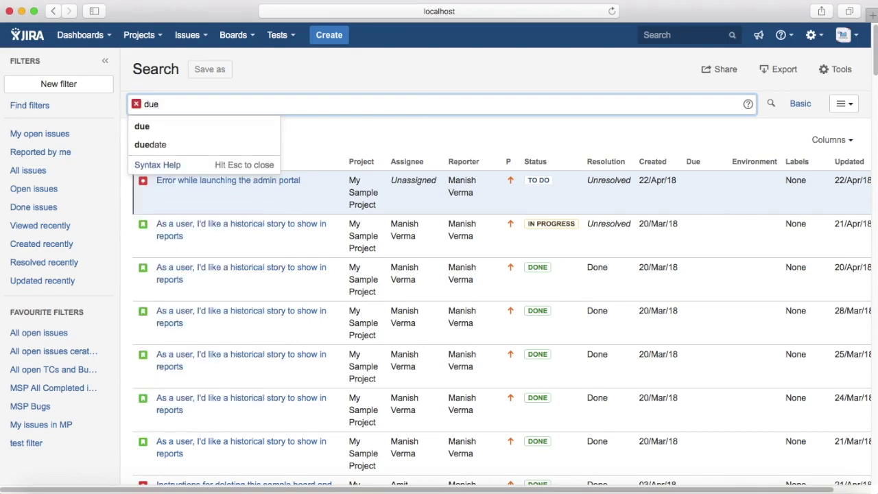
pyautogui.write(' <=')
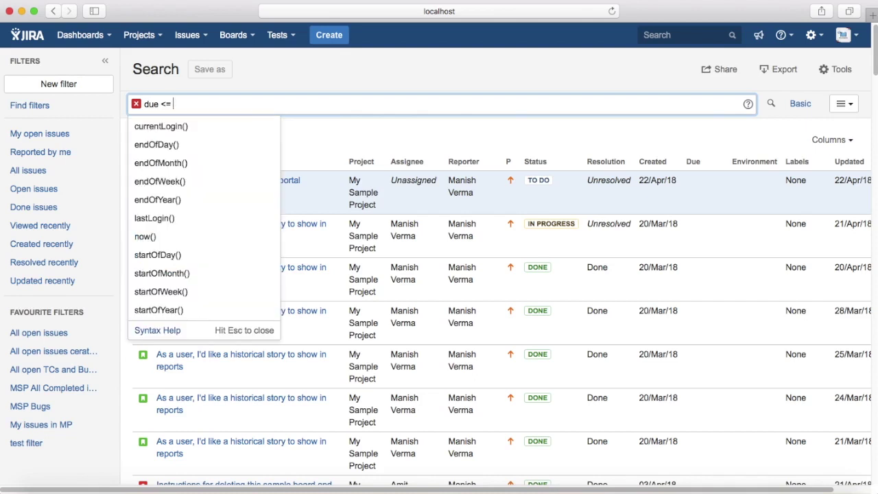
pyautogui.write(' -2d')
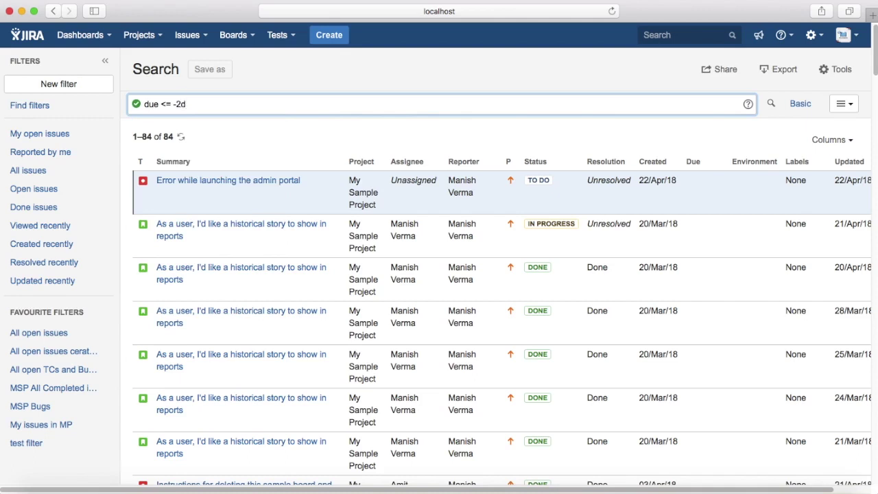
pyautogui.press('Return')
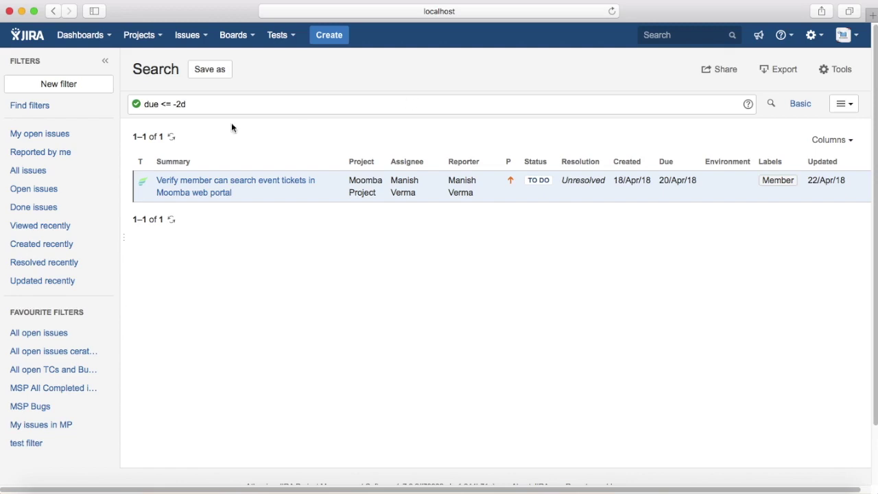
# Replace the query with created >= -24h and run it to find issues created in the last 24 hours.
pyautogui.moveTo(219, 102); pyautogui.dragTo(142, 104)
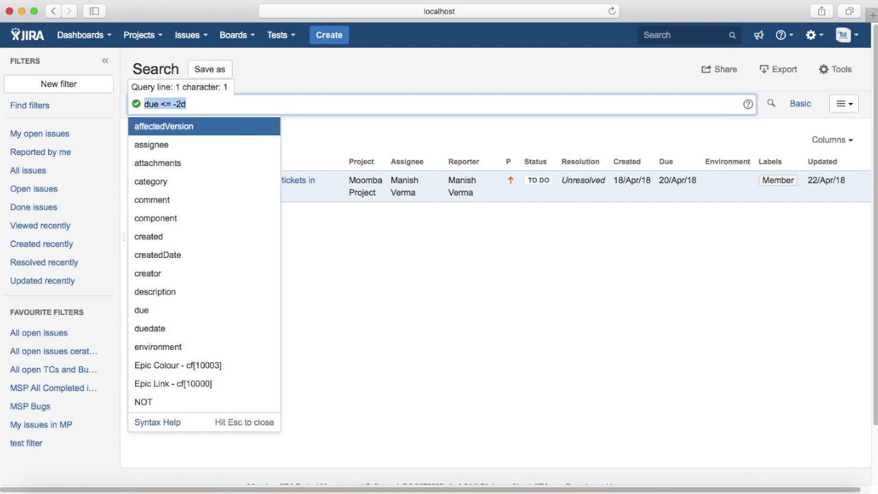
pyautogui.write('cre')
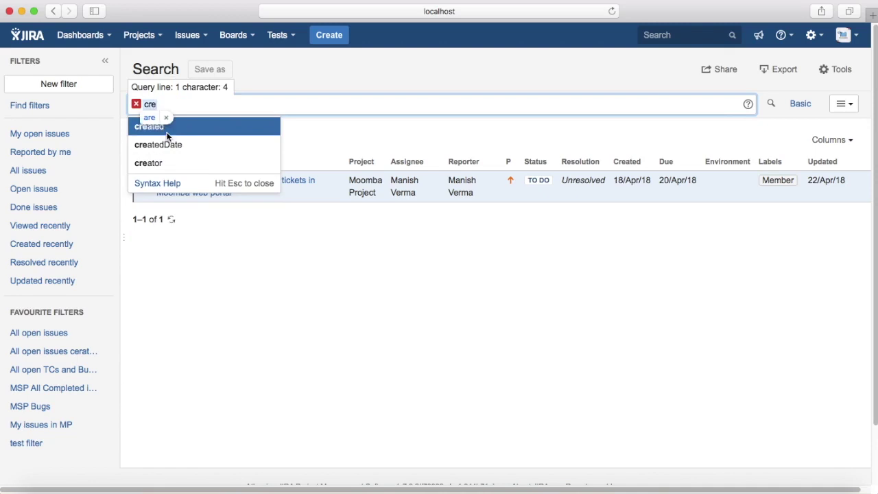
pyautogui.click(167, 127)
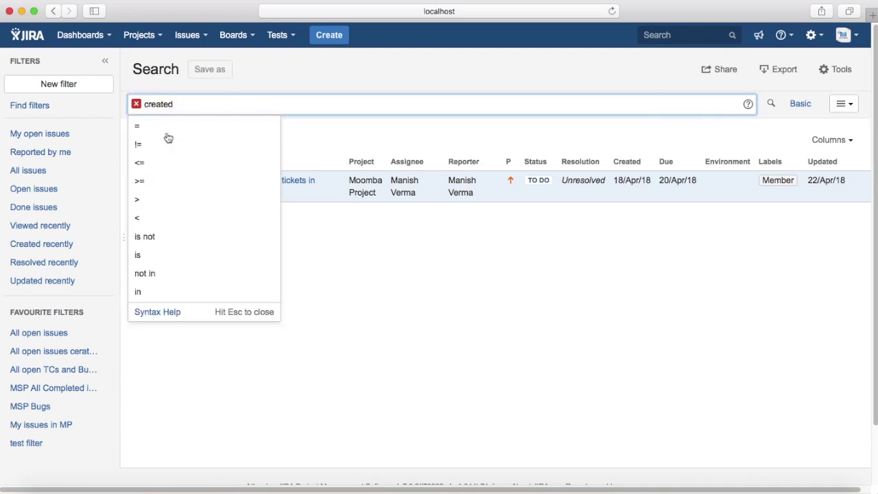
pyautogui.write('>= ')
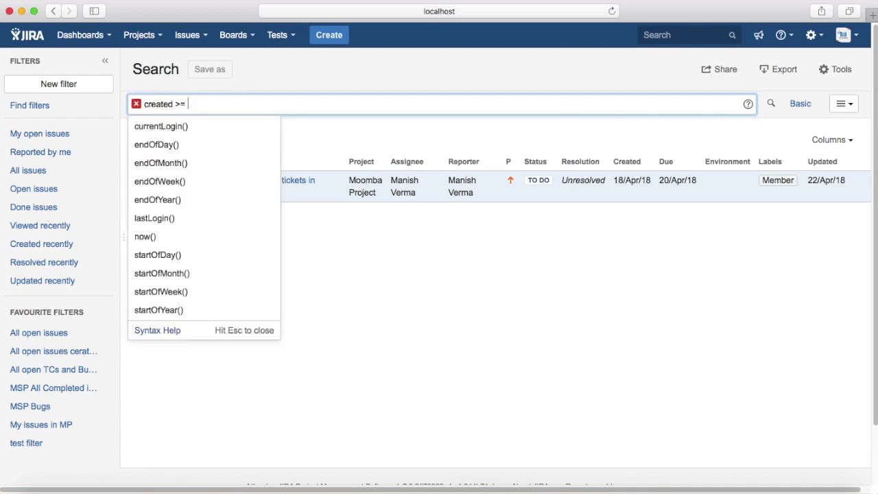
pyautogui.write('-24h')
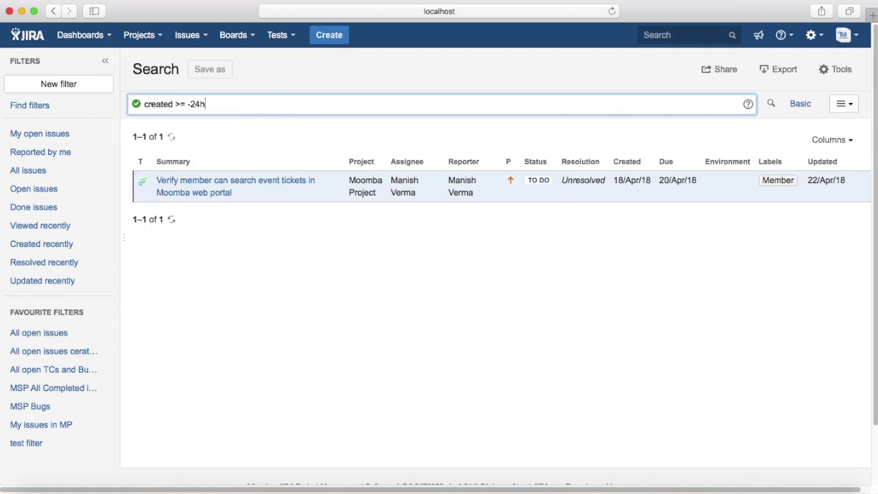
pyautogui.press('Return')
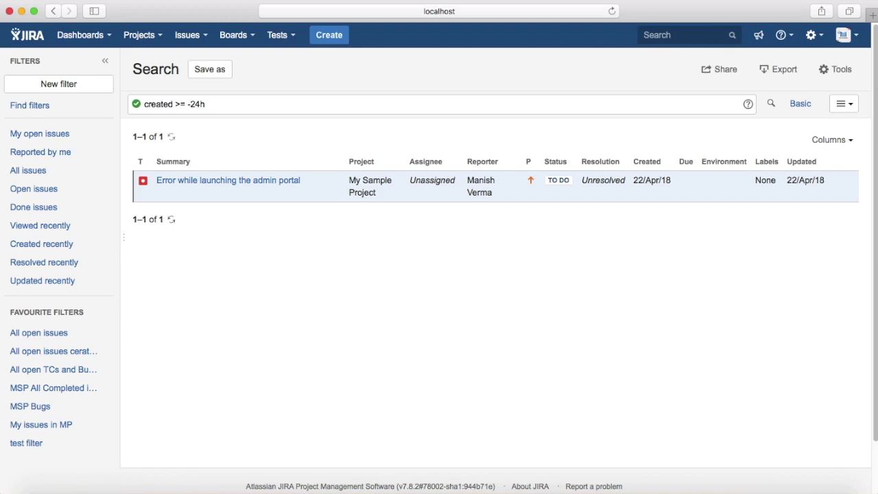
# Replace the query with the condition resolved >=-2w to cover issues resolved within the last two weeks.
pyautogui.moveTo(222, 104); pyautogui.dragTo(140, 106)
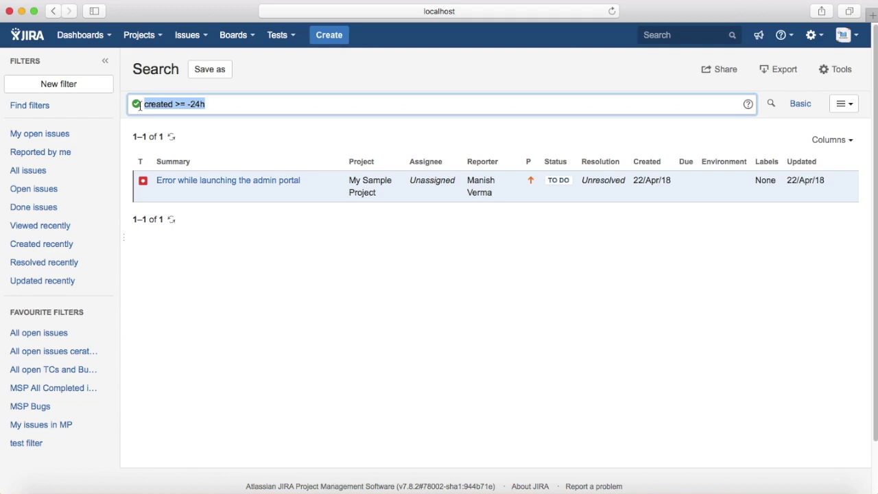
pyautogui.write('res')
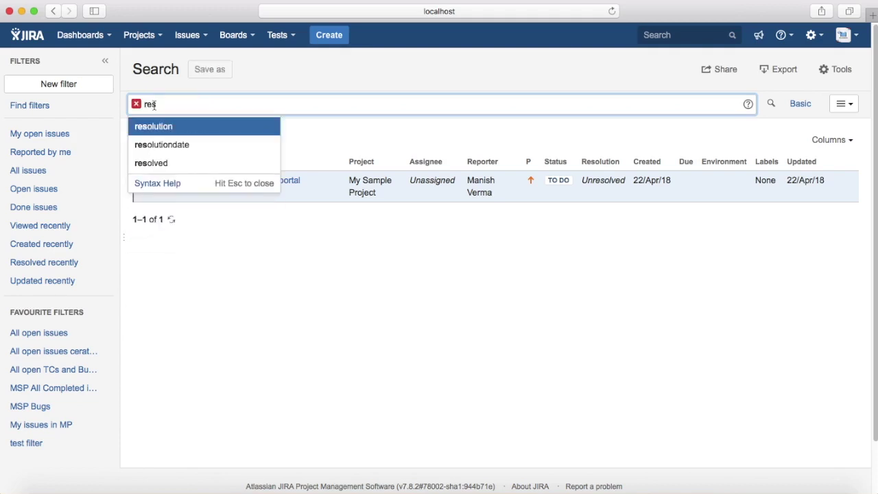
pyautogui.click(166, 172)
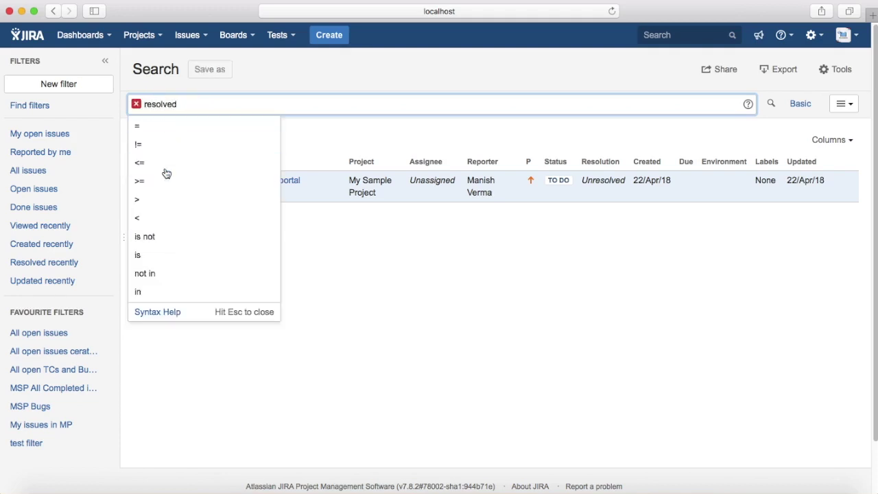
pyautogui.write('>')
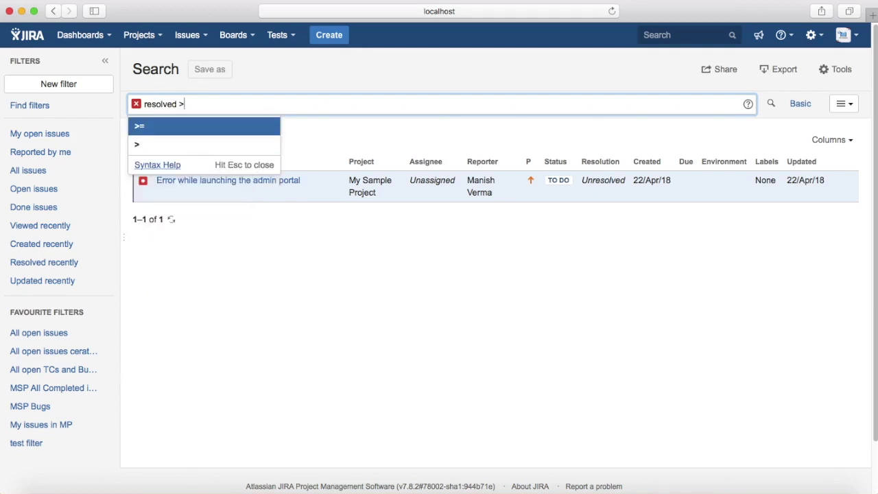
pyautogui.write('=-2')
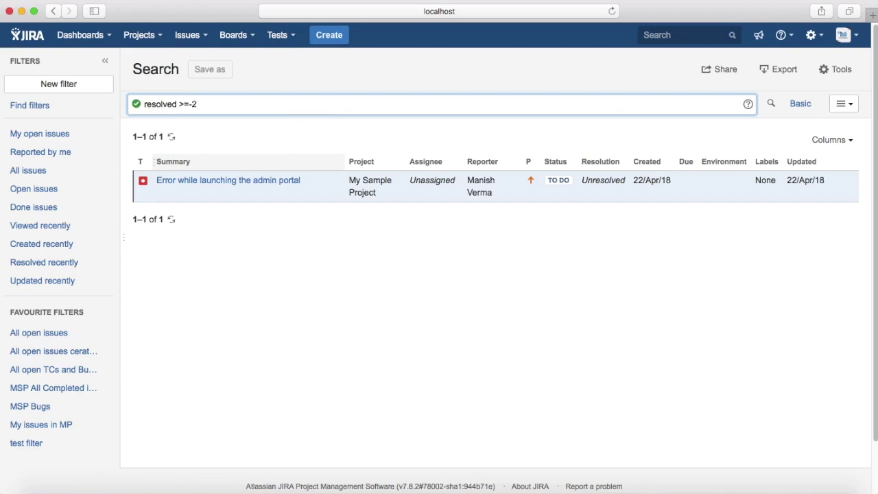
pyautogui.write('w a')
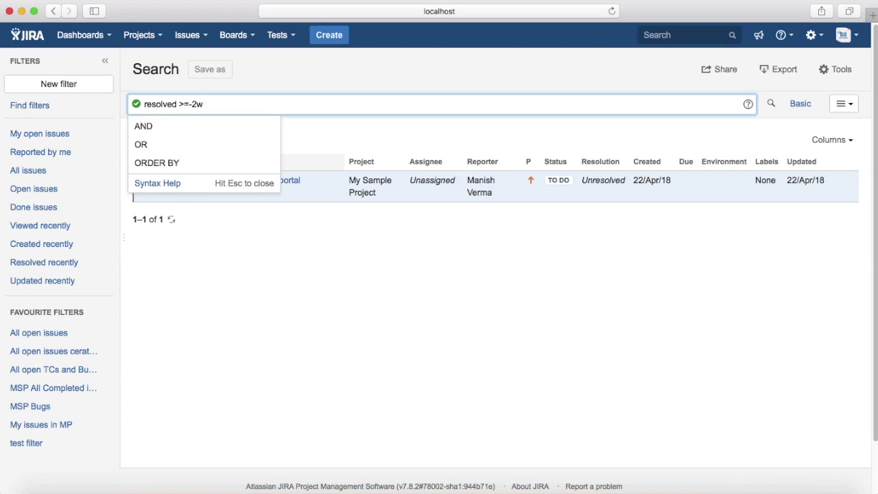
# Extend the query with AND resolved <=-1w and run the search.
pyautogui.click(184, 131)
pyautogui.write('re')
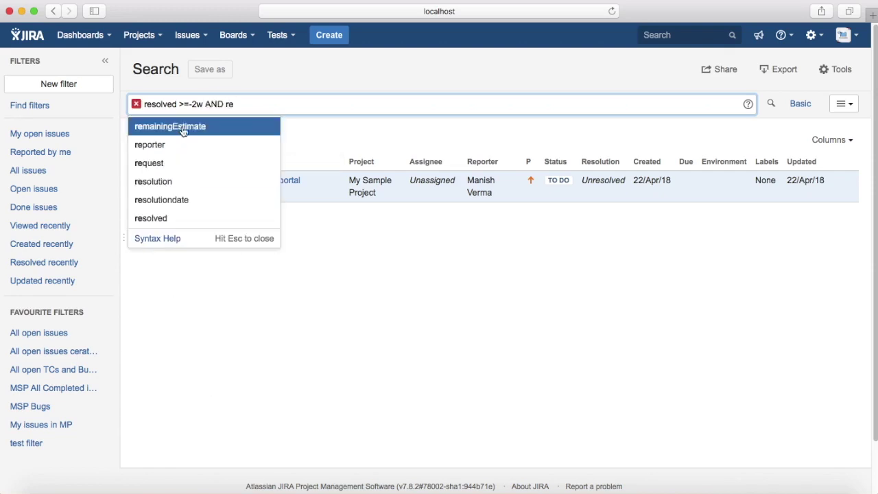
pyautogui.click(167, 219)
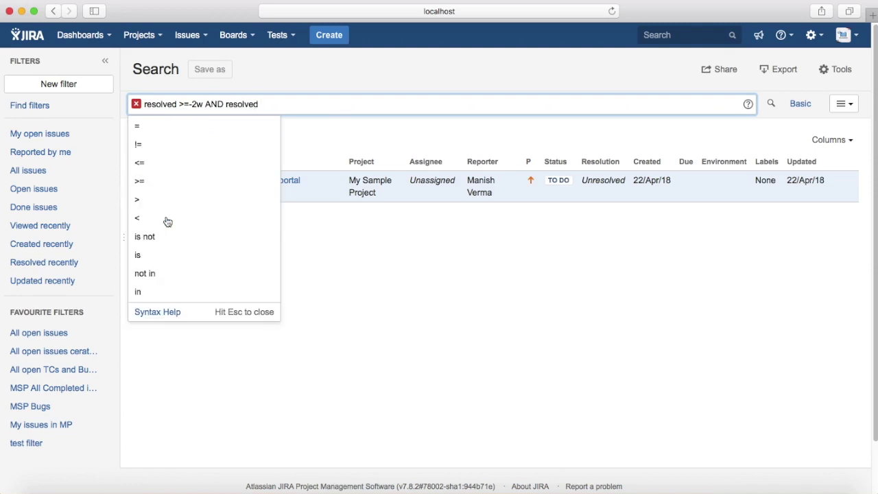
pyautogui.write('<=')
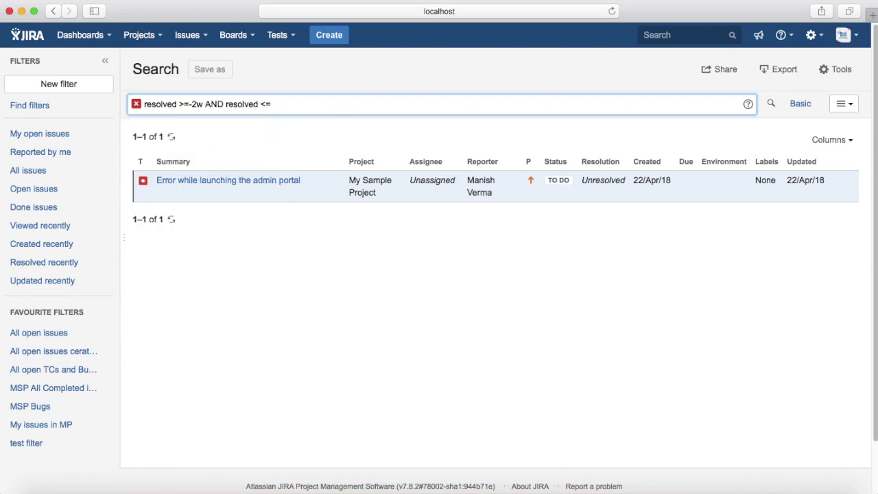
pyautogui.write('-1w')
pyautogui.press('Return')
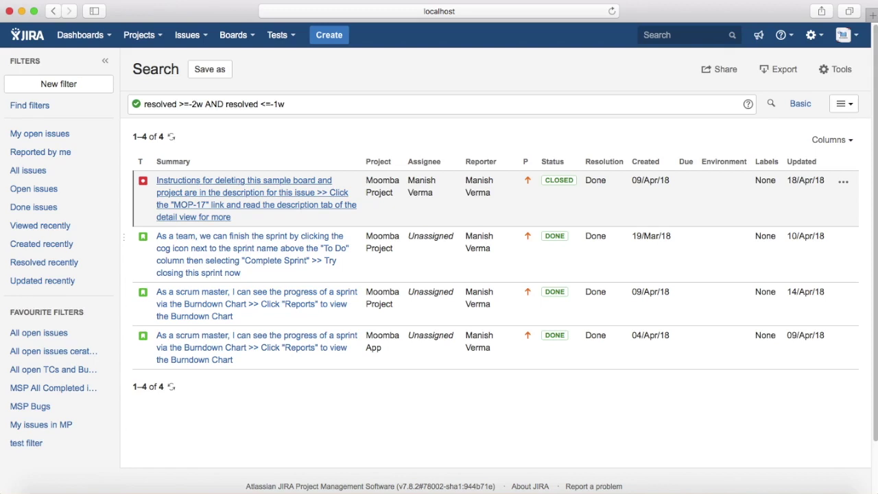
# Replace the query with the condition due >= 2018-04-21 and begin joining a second condition with AND.
pyautogui.moveTo(300, 104); pyautogui.dragTo(144, 106)
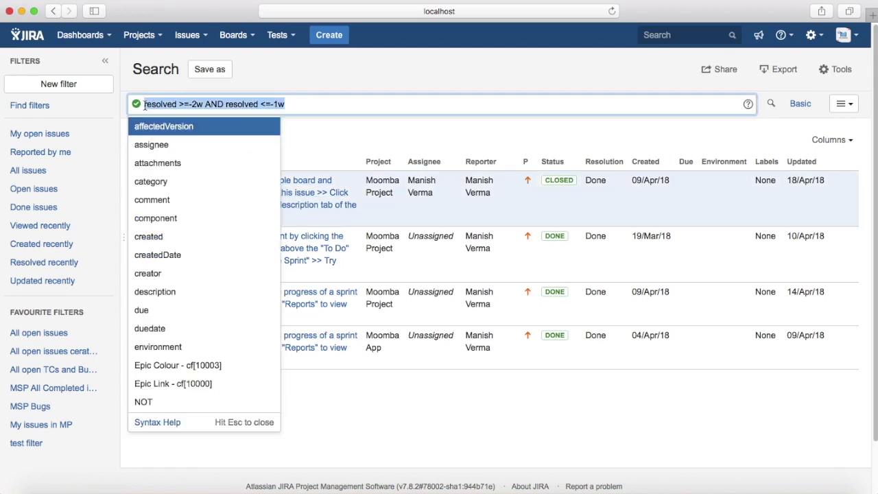
pyautogui.write('due')
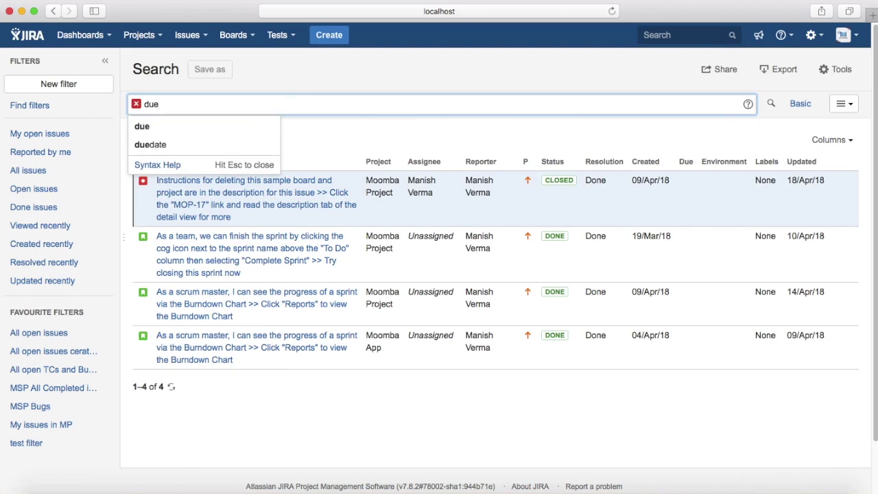
pyautogui.click(142, 126)
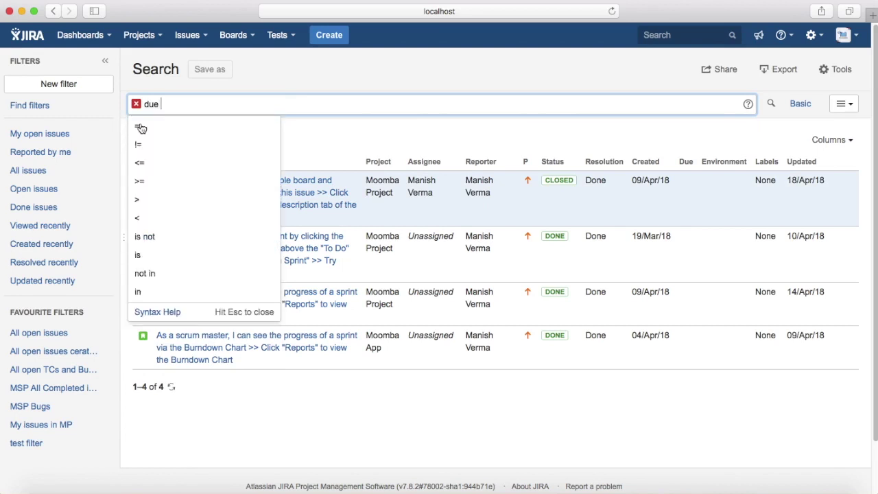
pyautogui.write('>')
pyautogui.press('BackSpace')
pyautogui.write('= ')
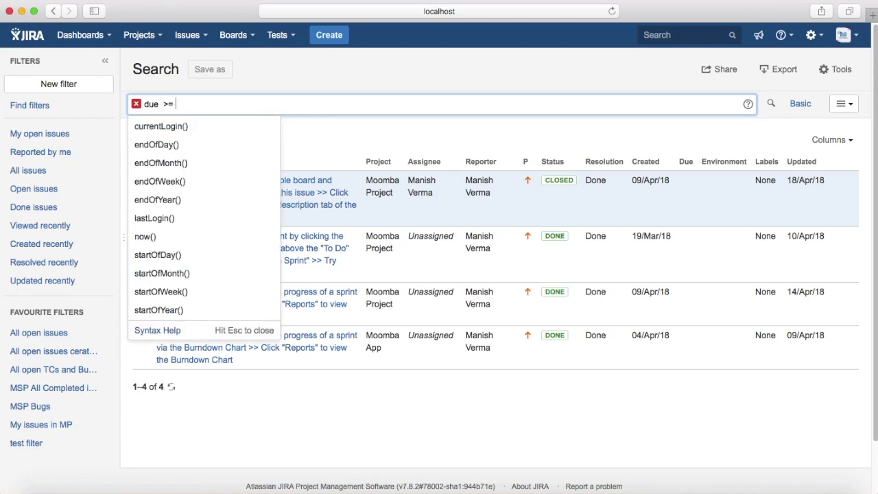
pyautogui.write('2018')
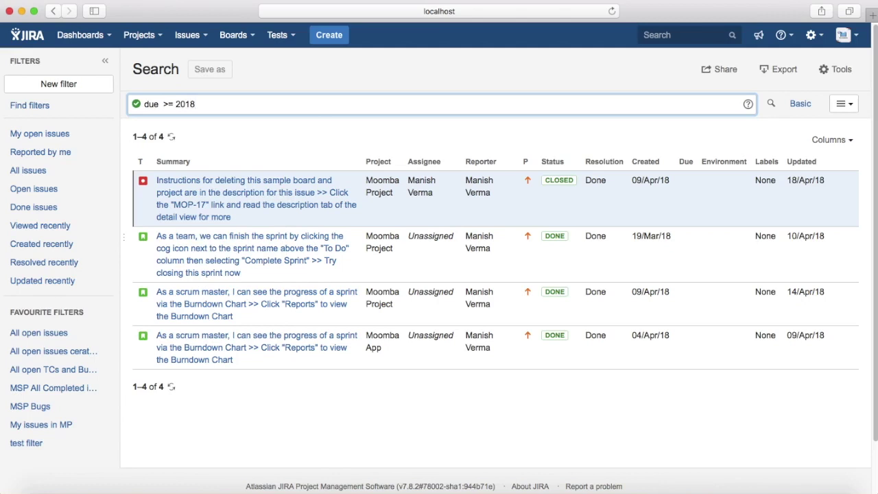
pyautogui.write('-04-21 AN')
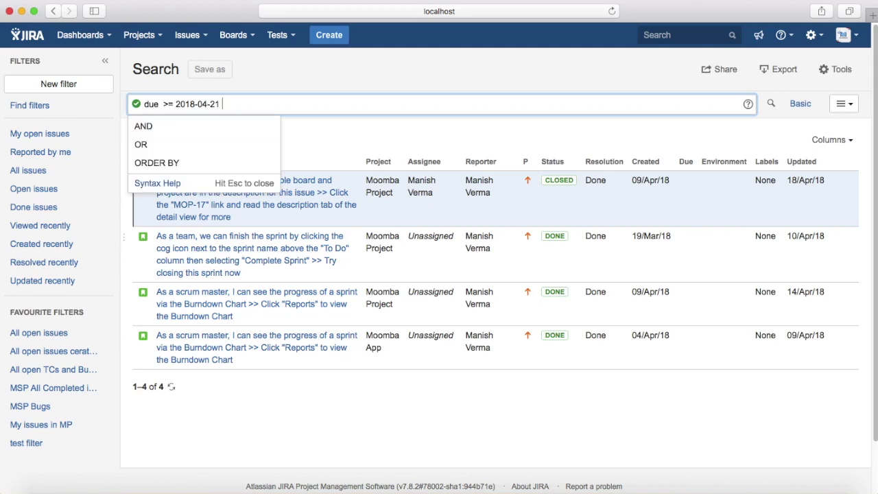
# Complete the query with AND due <= 2018-04-24 and run the search for that due date range.
pyautogui.write('D')
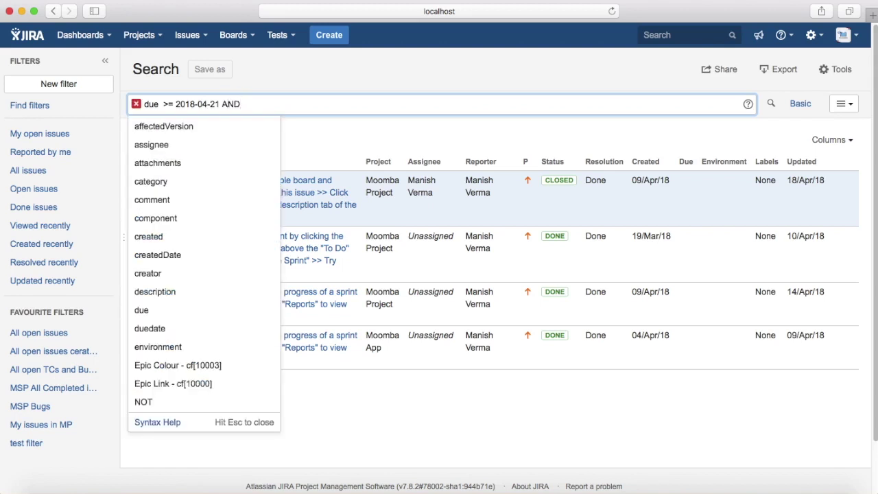
pyautogui.write(' due')
pyautogui.write(' <')
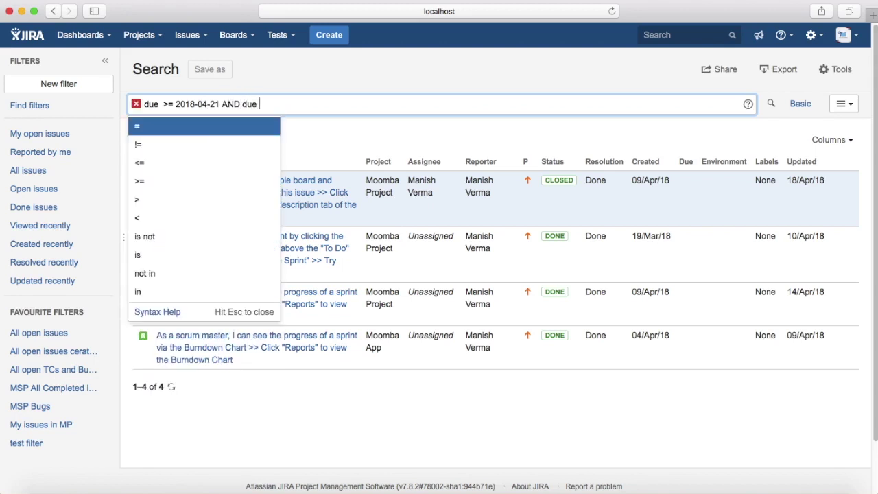
pyautogui.write('=')
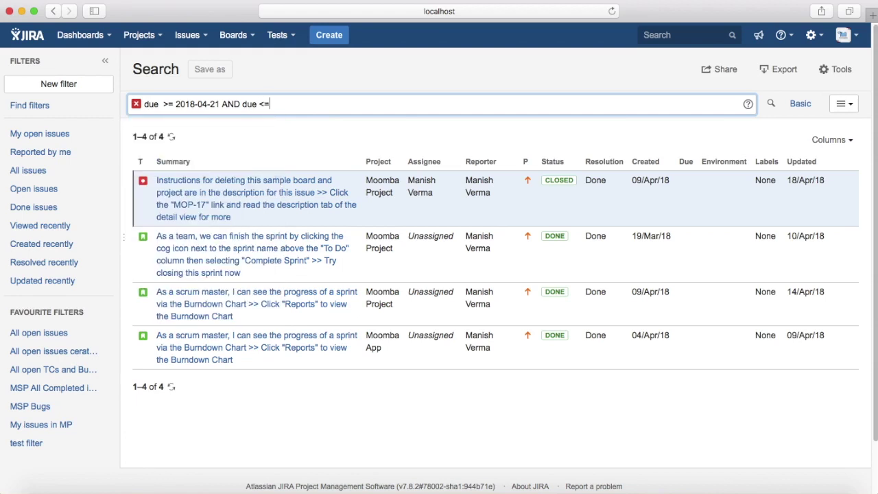
pyautogui.write(' 2018-04-24')
pyautogui.press('Return')
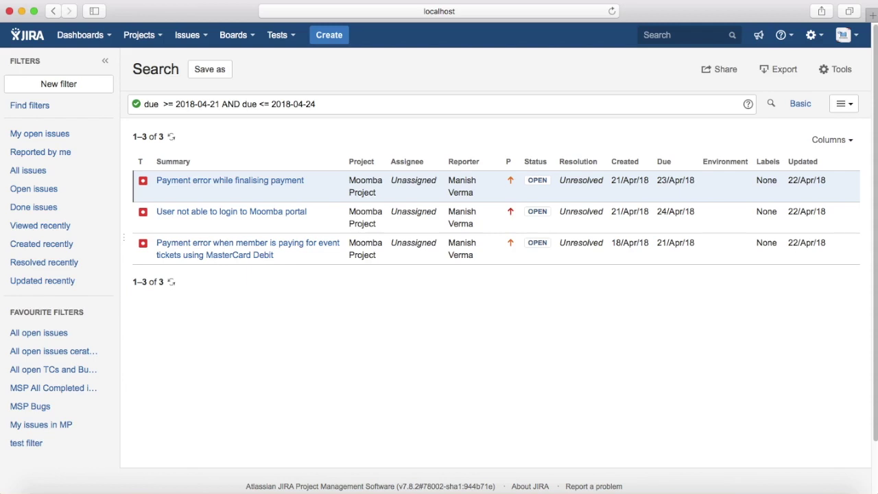
# Replace the query with the condition updated >=2018-04-21 to cover issues updated on or after that date.
pyautogui.moveTo(341, 103); pyautogui.dragTo(118, 101)
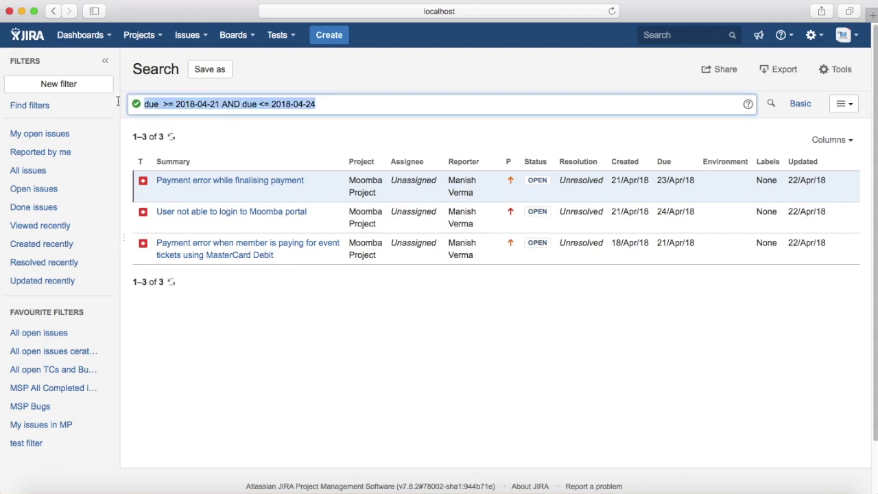
pyautogui.write('up')
pyautogui.click(139, 130)
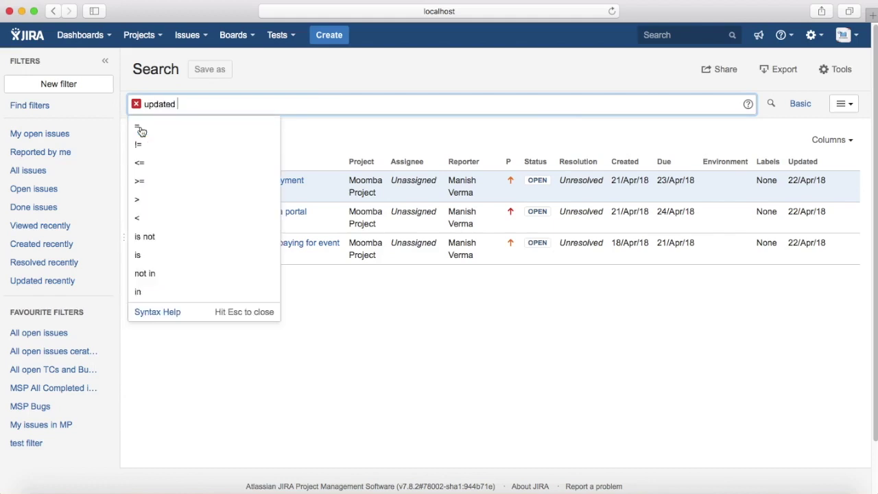
pyautogui.write('>')
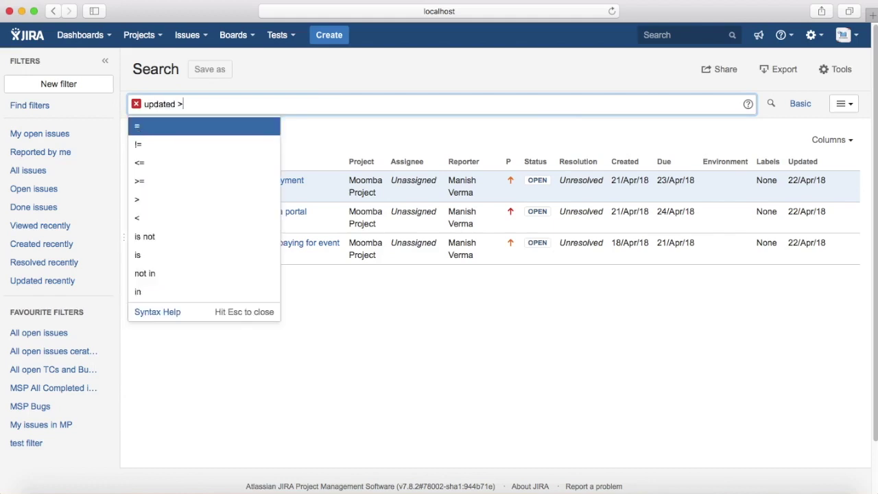
pyautogui.write('=')
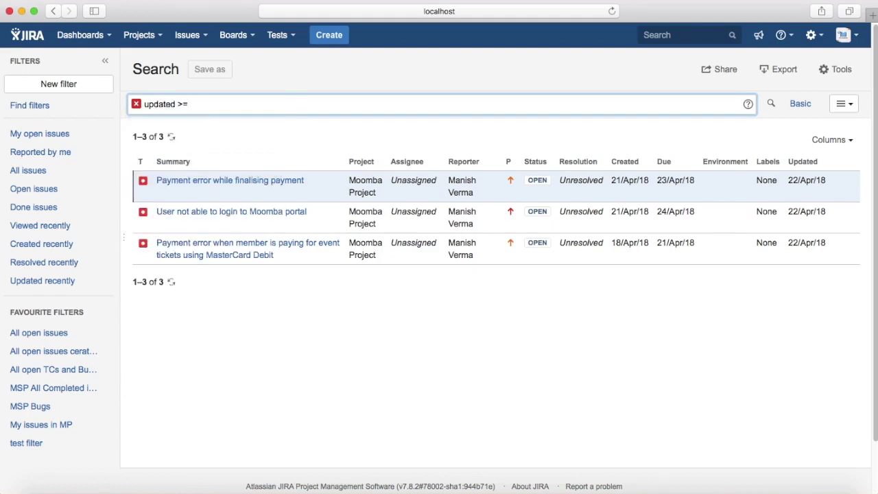
pyautogui.write('2018-04-21')
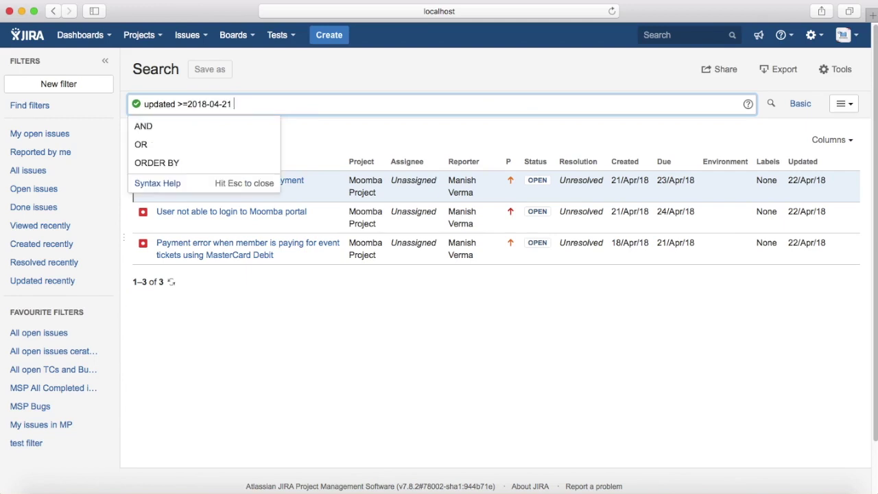
# Extend the query with AND updated < 2018-04-22 and run the search for that update date range.
pyautogui.click(144, 128)
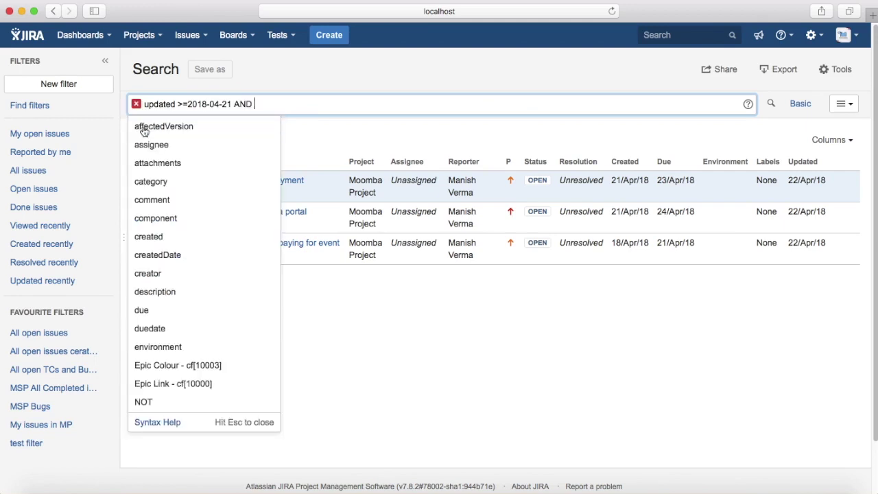
pyautogui.write('upda')
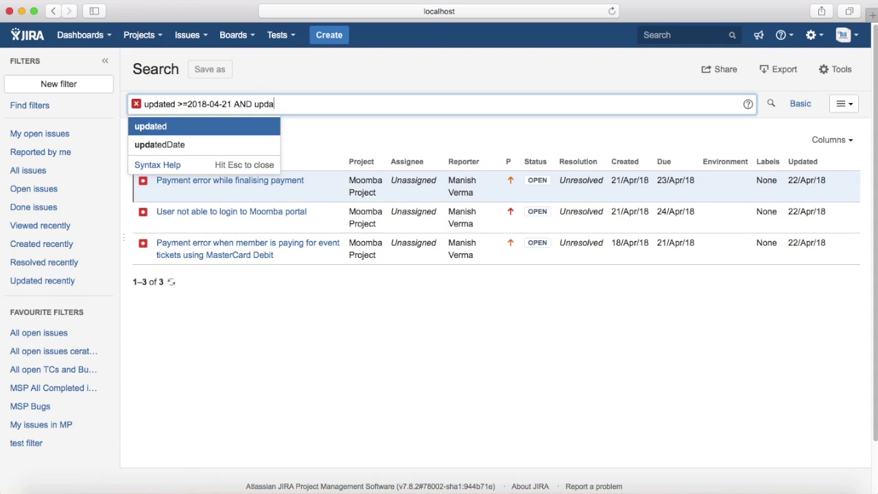
pyautogui.click(144, 127)
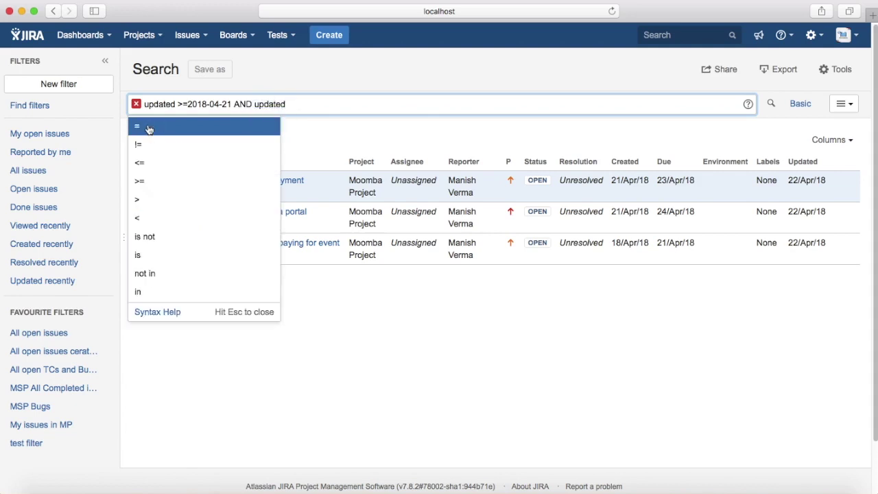
pyautogui.write('<')
pyautogui.write(' 2018')
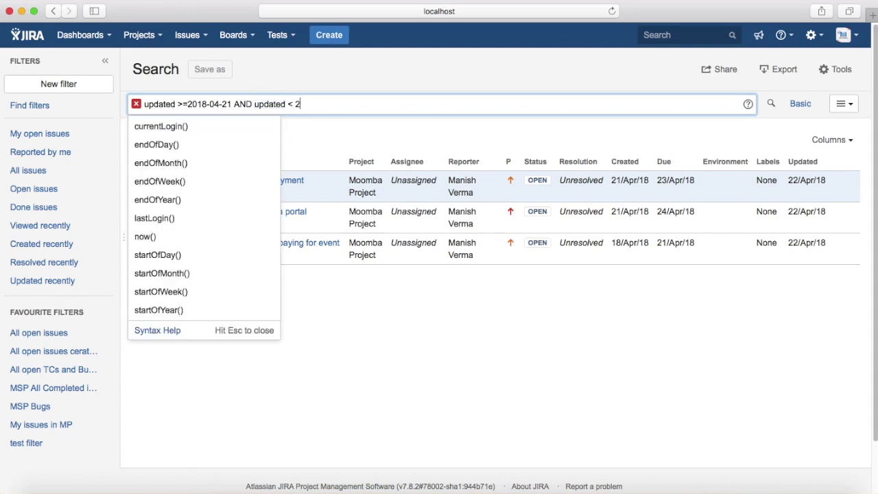
pyautogui.write('-04')
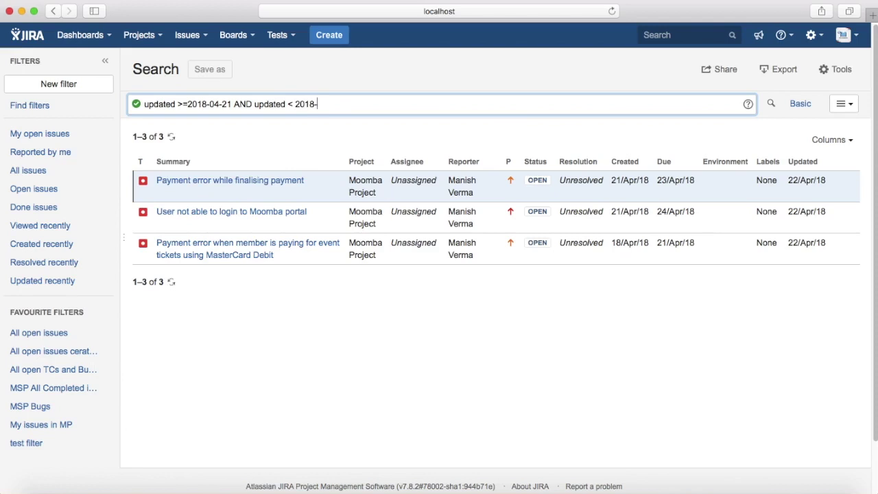
pyautogui.write('-22')
pyautogui.press('Return')
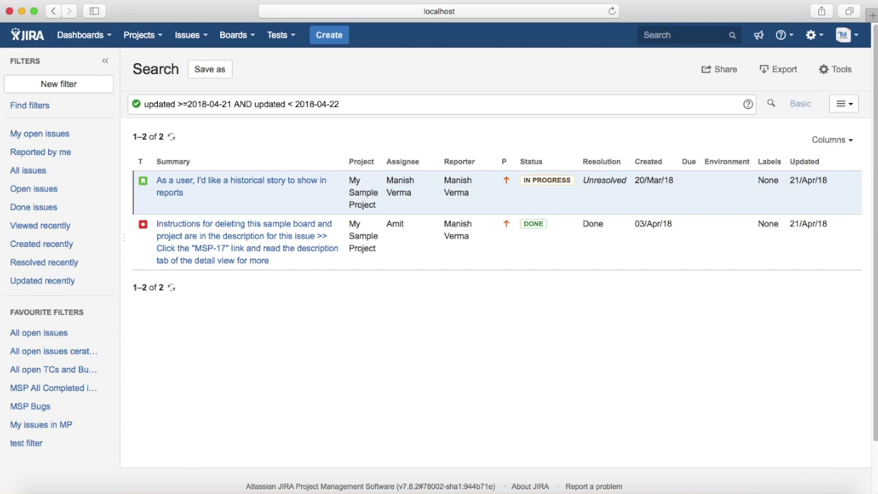
# Replace the query with due <= 2d and run the search for issues due up to two days from now.
pyautogui.moveTo(363, 108); pyautogui.dragTo(144, 101)
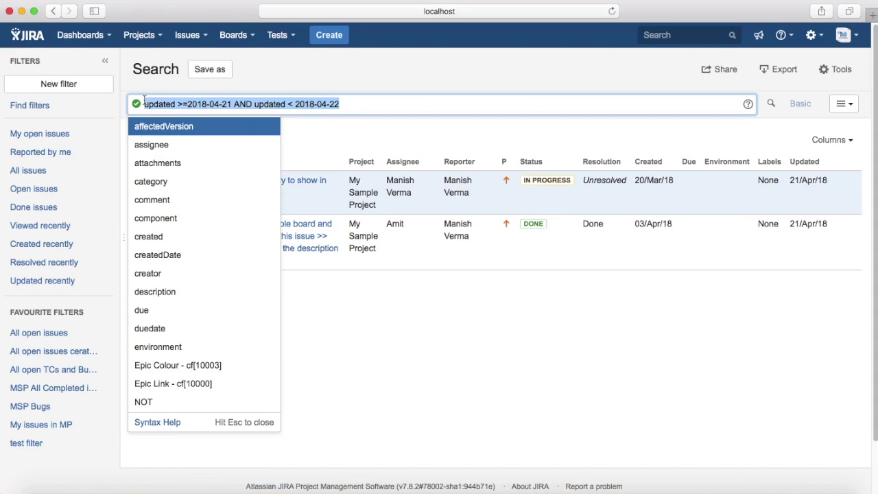
pyautogui.write('due')
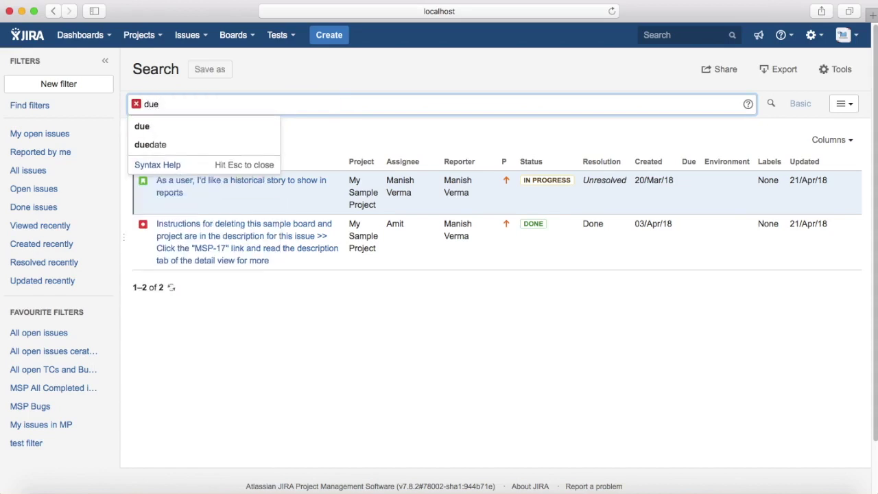
pyautogui.write(' <=')
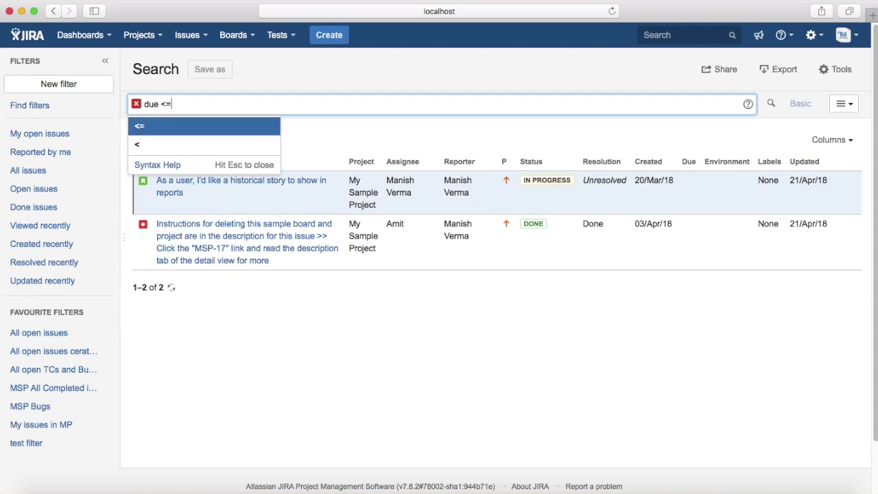
pyautogui.write(' 2d')
pyautogui.press('Return')
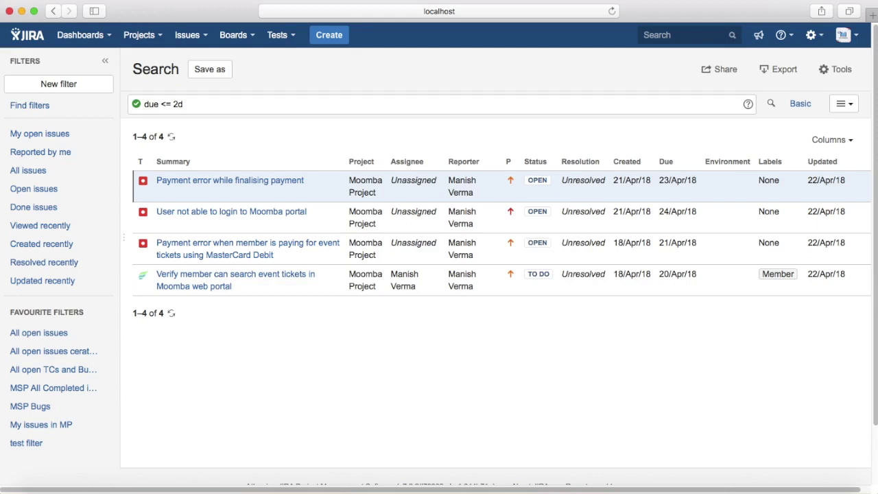
# Replace the query with created >=-2d and run the search for issues created within the last two days.
pyautogui.moveTo(184, 104); pyautogui.dragTo(142, 103)
pyautogui.write('cre')
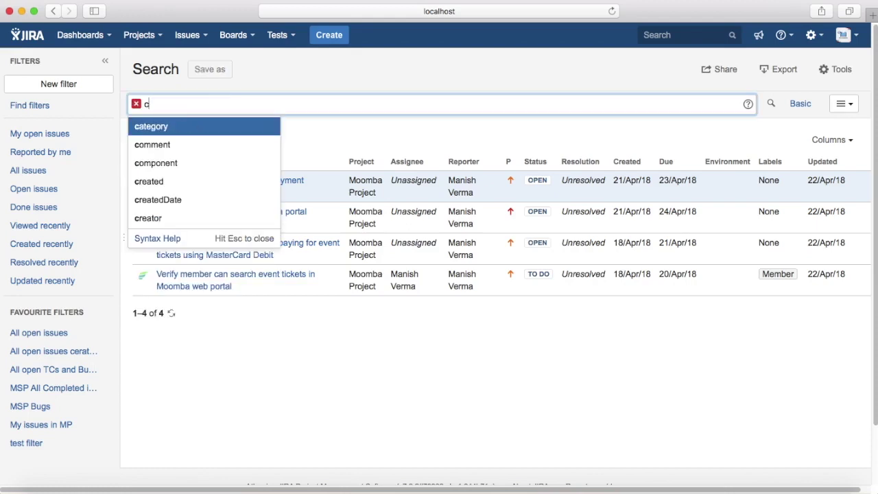
pyautogui.click(152, 131)
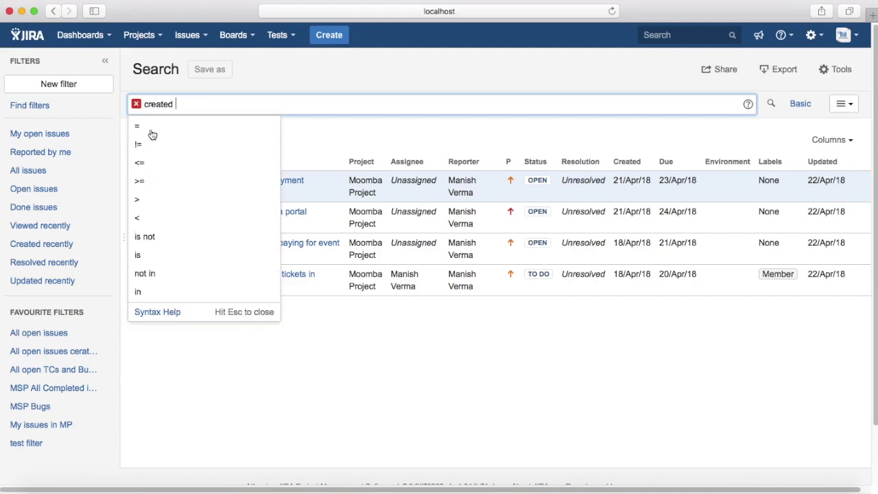
pyautogui.write('>=')
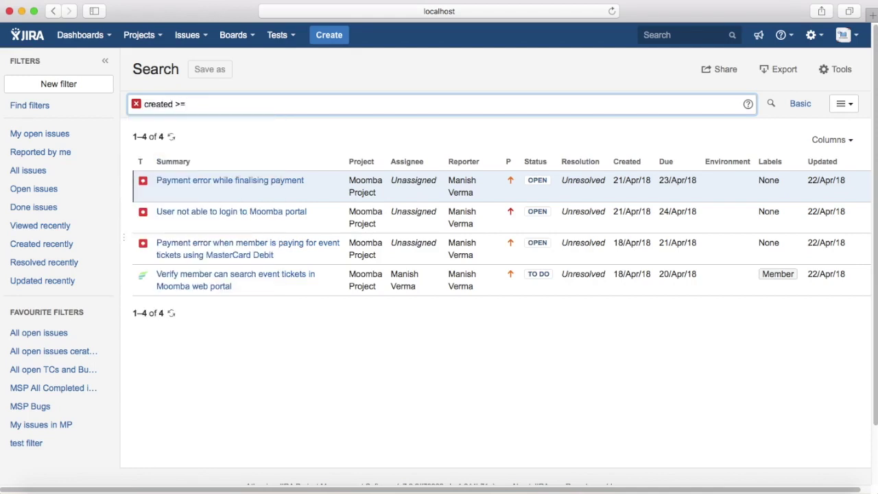
pyautogui.write('-2d')
pyautogui.press('Return')
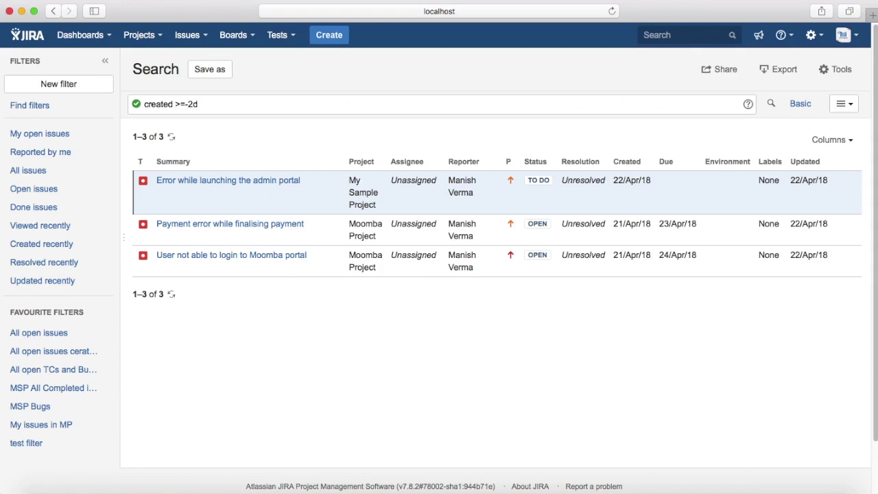